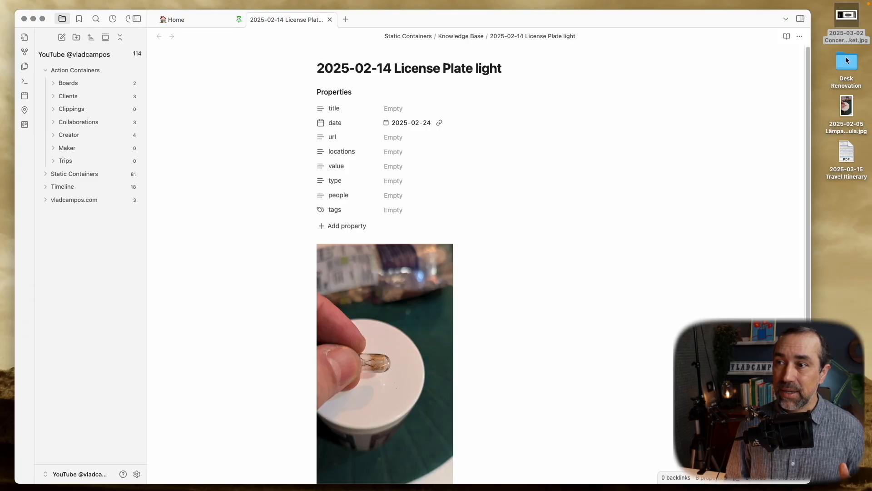
Open the Desk Renovation folder on the desktop and preview its first four photos one after another
double_click(847, 64)
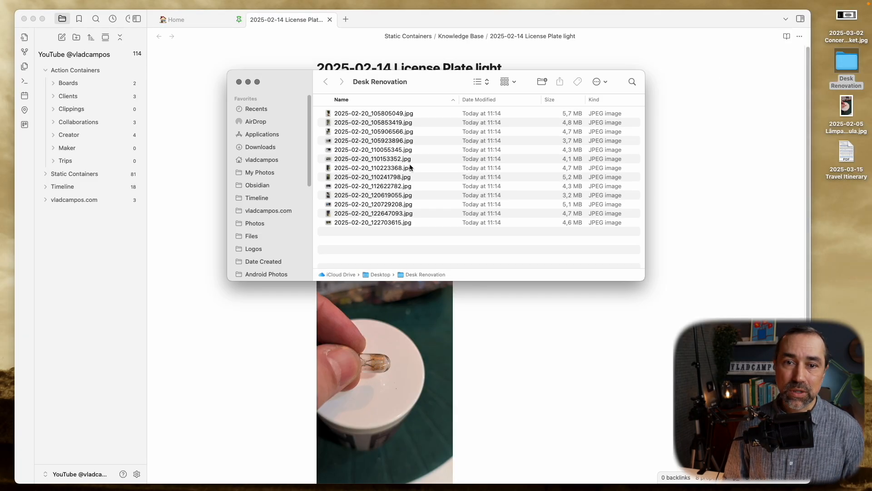
left_click(373, 114)
key("space")
key("space")
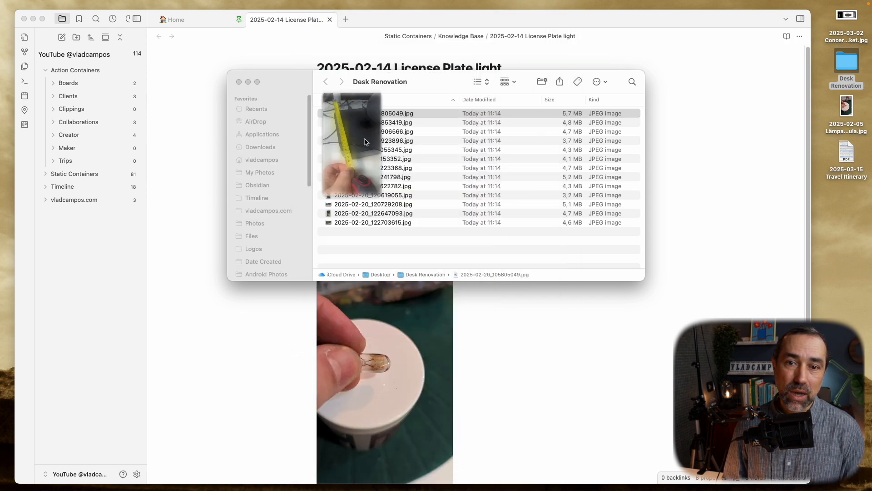
key("space")
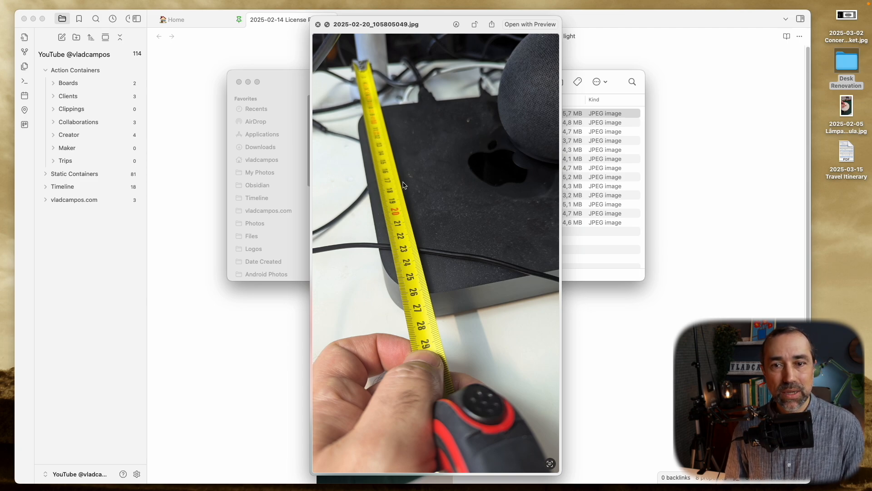
key("space")
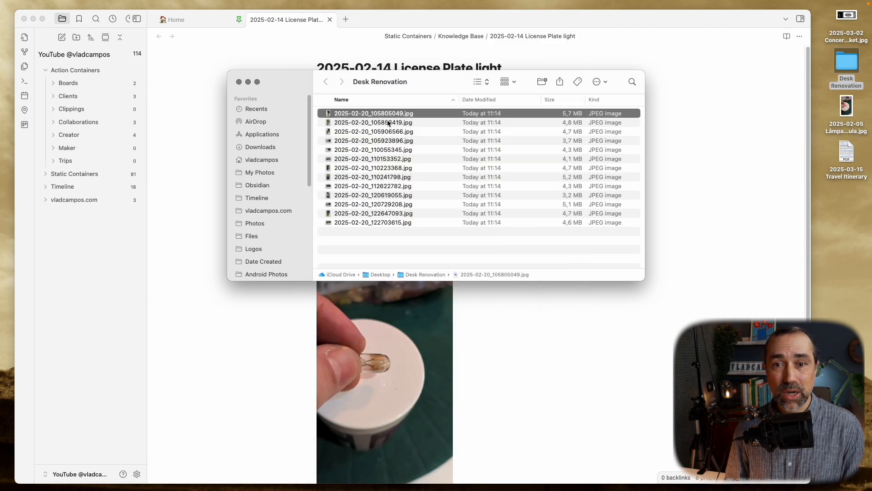
left_click(384, 122)
key("space")
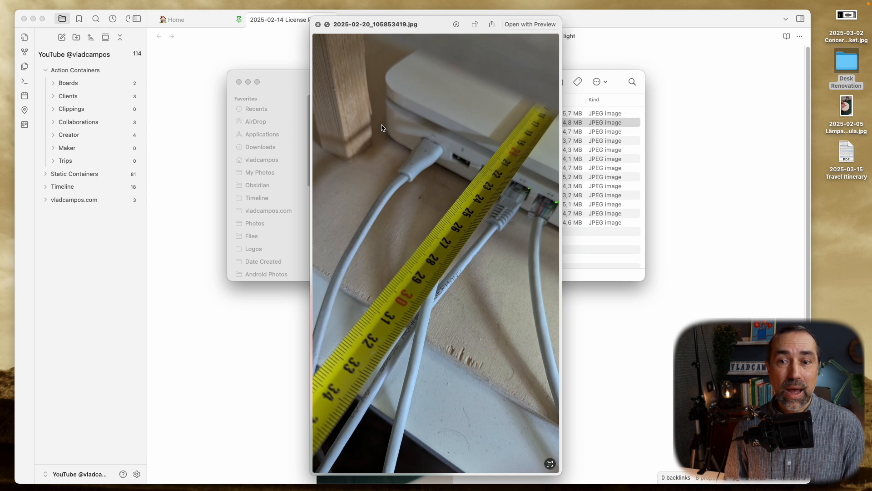
key("space")
left_click(378, 133)
key("space")
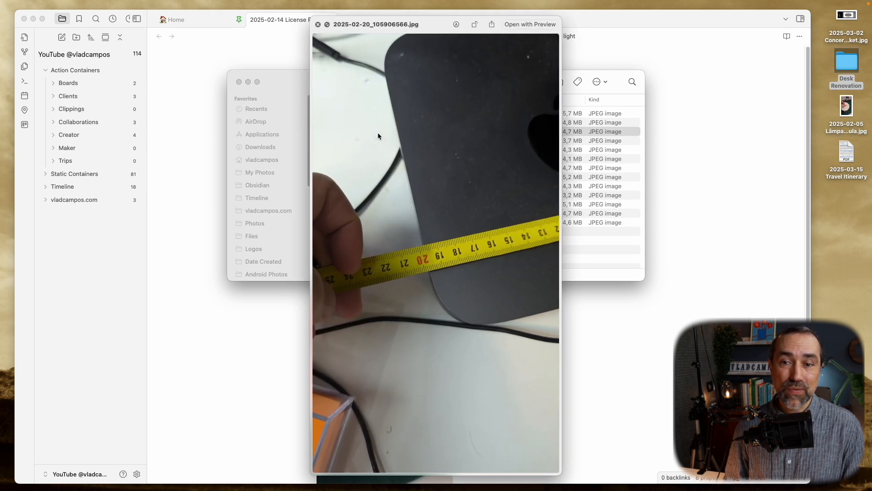
key("space")
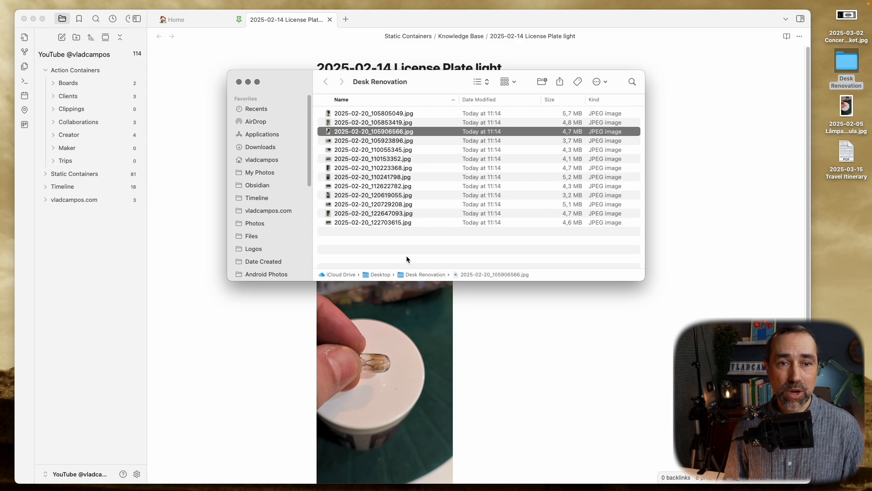
left_click(364, 142)
key("space")
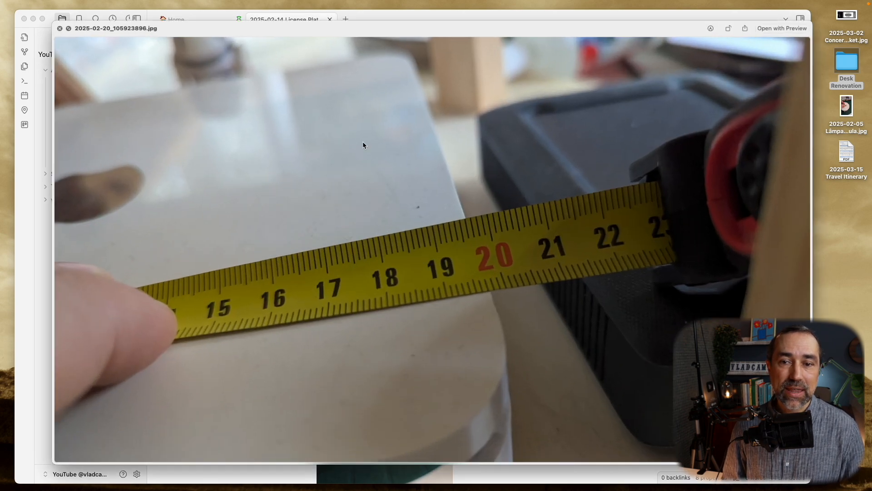
key("space")
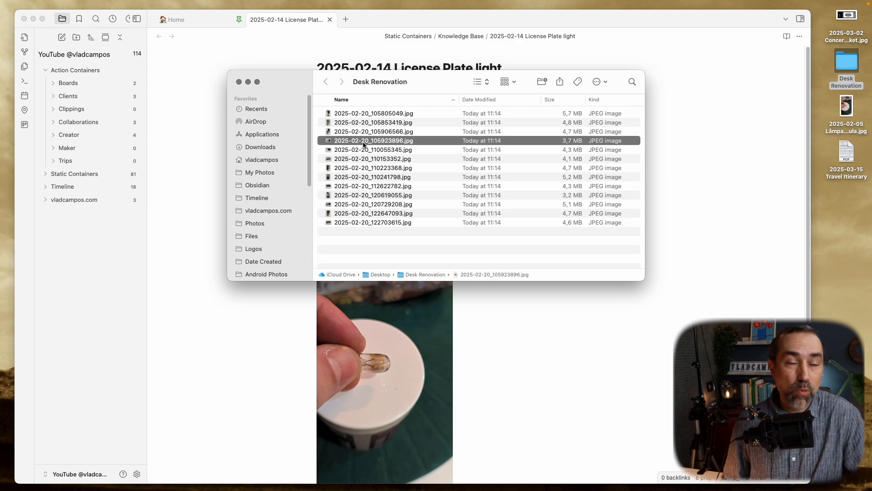
Select all the photos in the Desk Renovation folder, from 2025-02-20_105805049.jpg to 2025-02-20_122703615.jpg
left_click(374, 114)
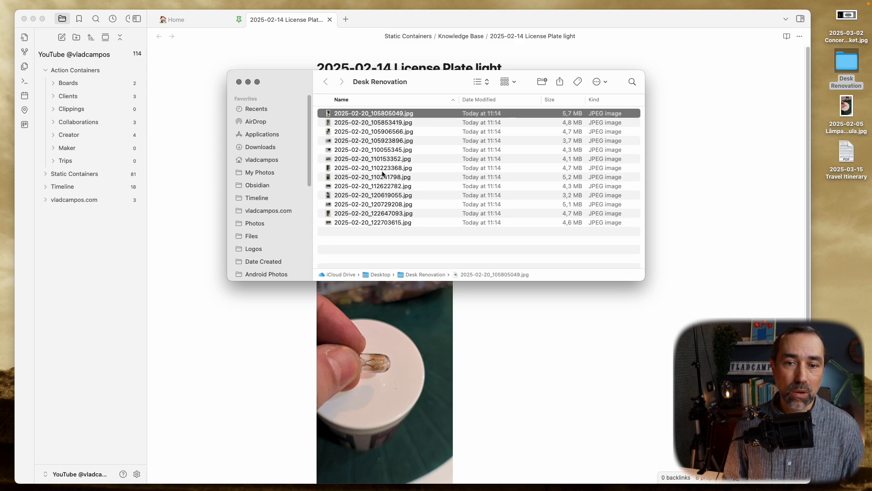
left_click(400, 224, "shift")
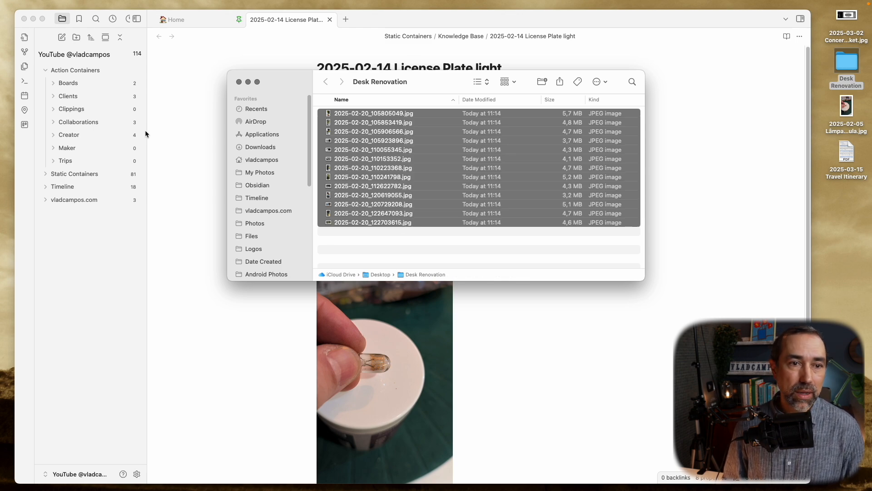
Switch to Obsidian and create a folder named "2025-02-24 New Desk" inside Maker under Action Containers
left_click(71, 148)
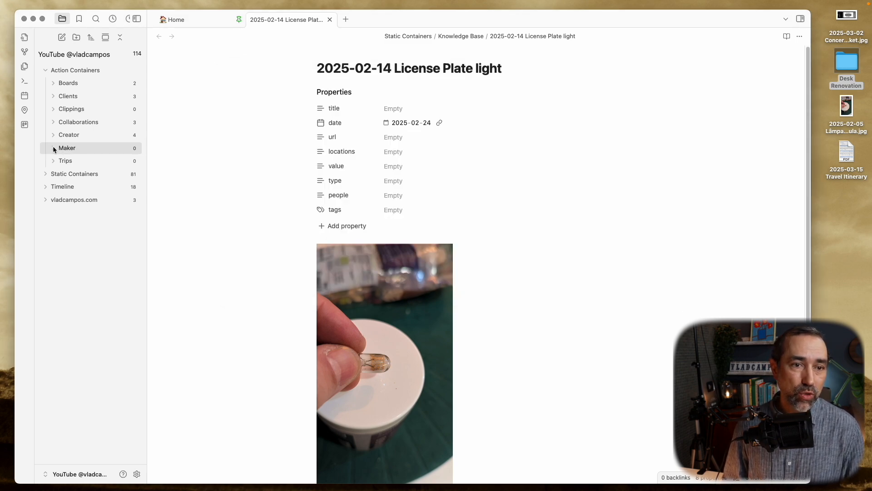
right_click(66, 149)
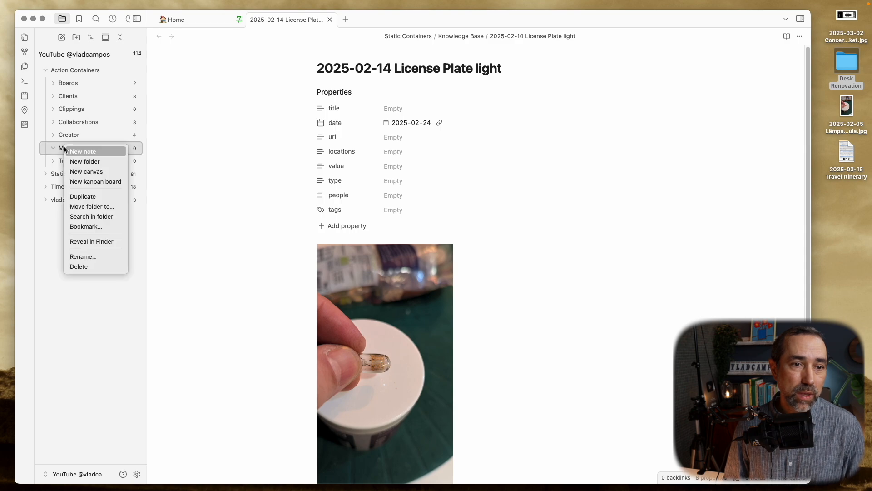
left_click(91, 160)
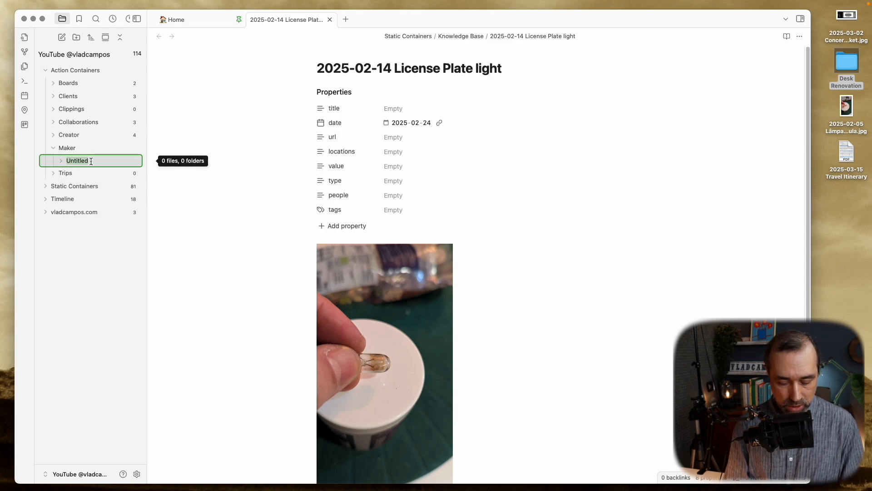
type("2025")
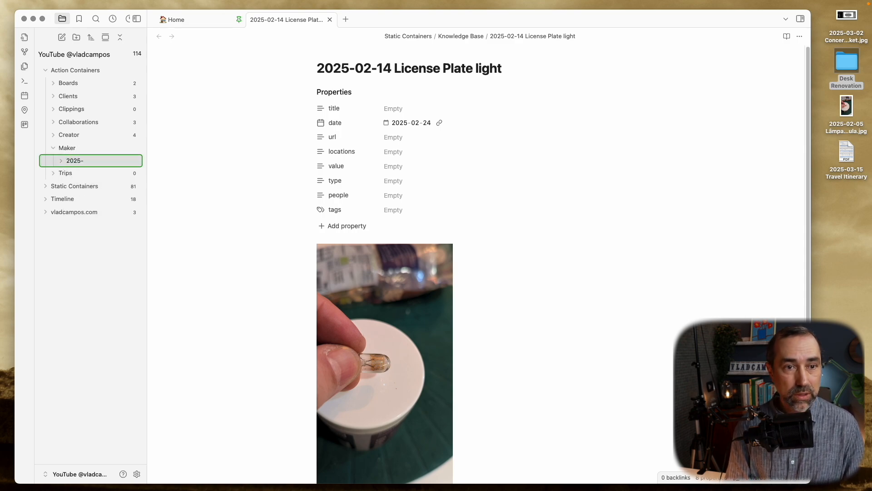
type("-02-")
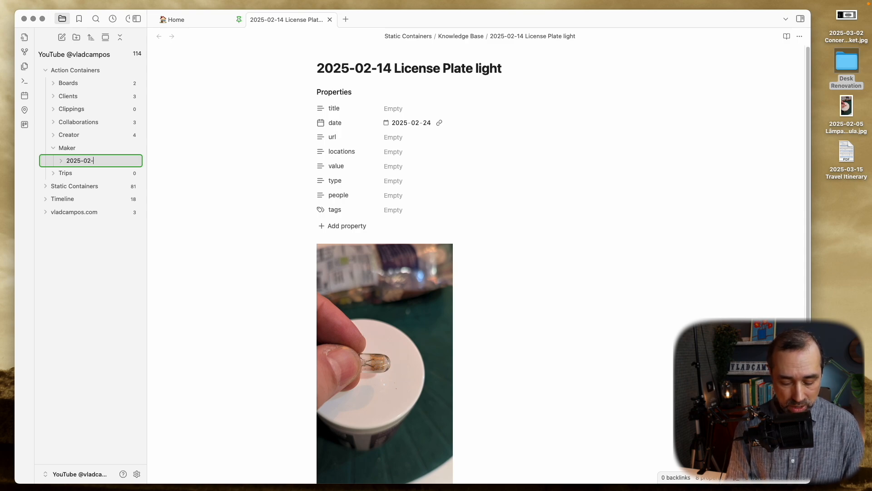
type("2")
type("4 N")
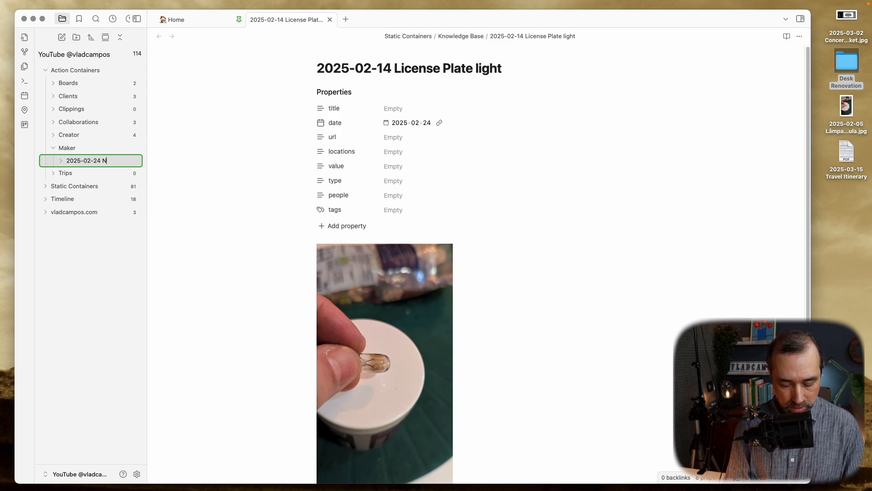
type("ew Desk")
key("Return")
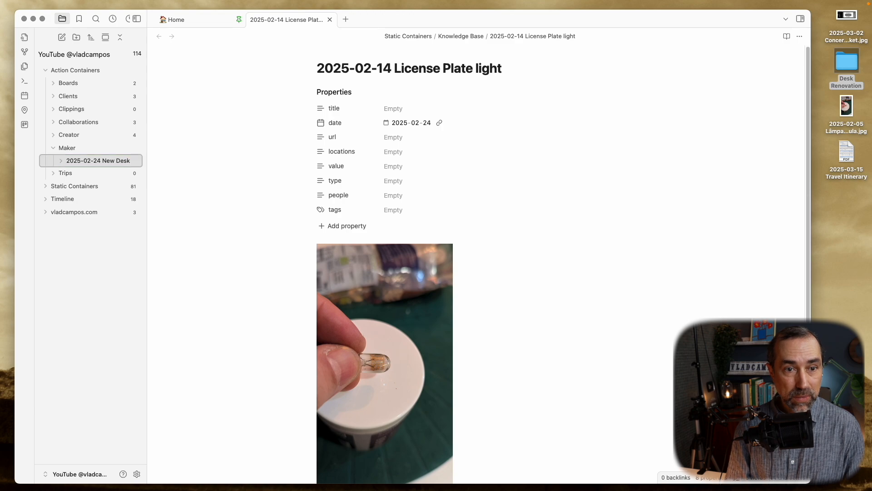
Create a note titled "2025-02-24 New Desk" inside the new project folder of the same name
right_click(75, 162)
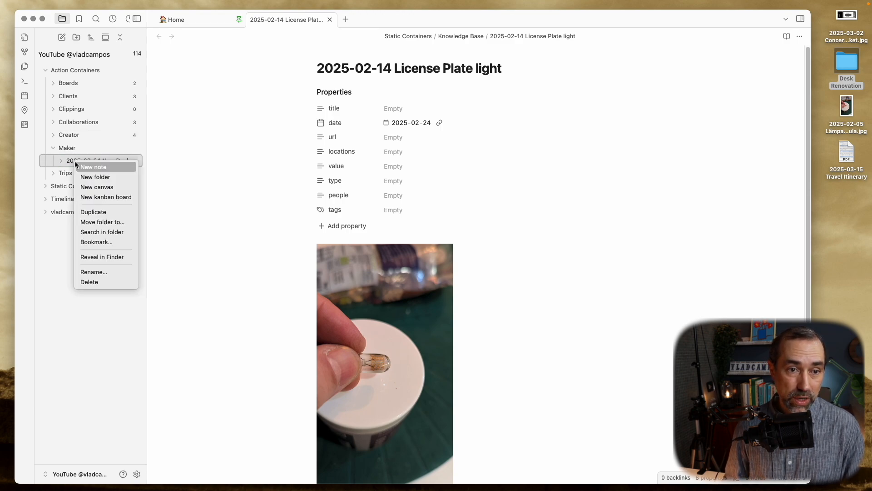
left_click(91, 167)
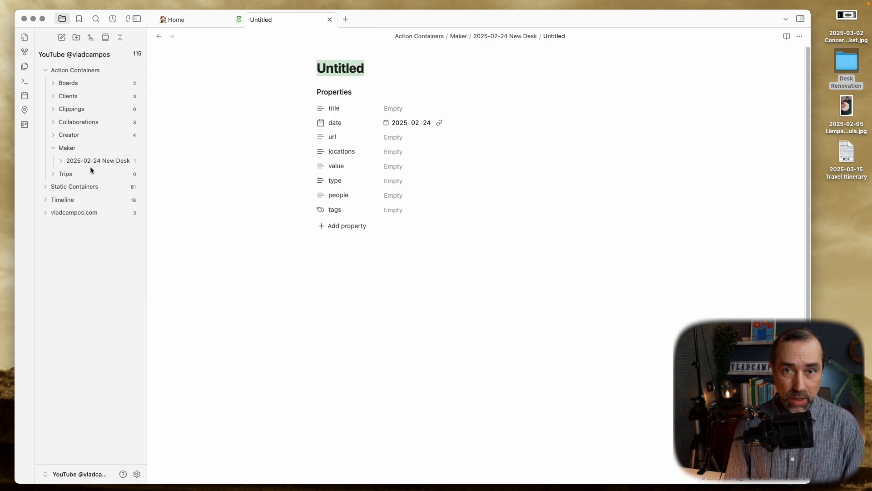
type("2025-0")
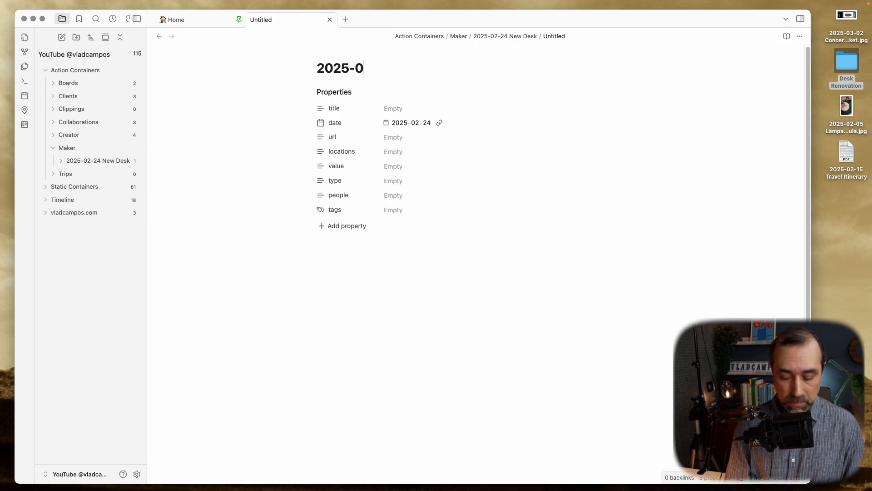
type("2-2")
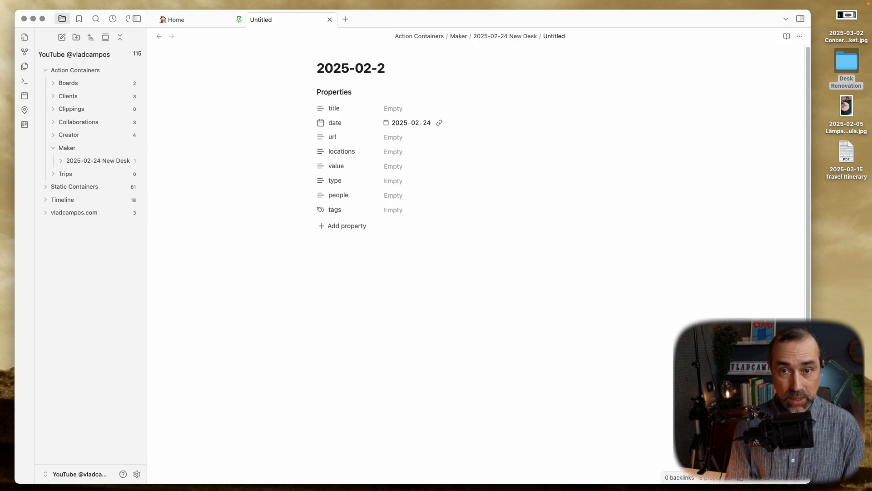
type("4")
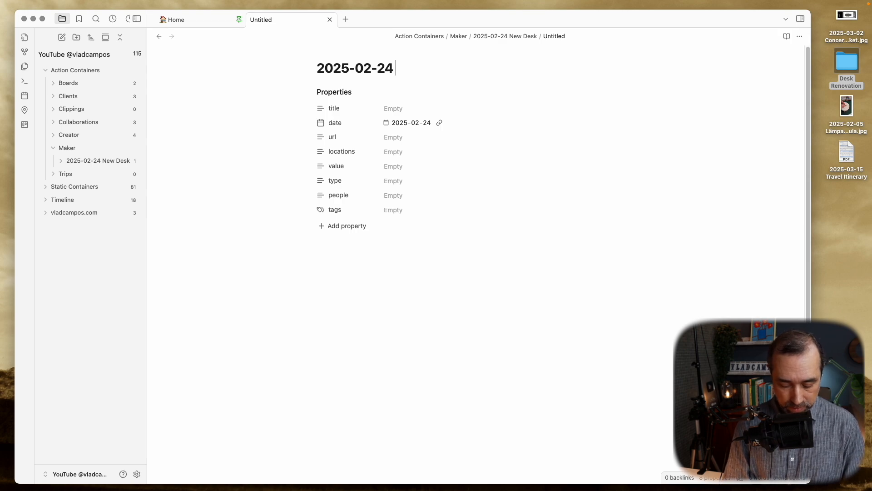
type(" New Desk")
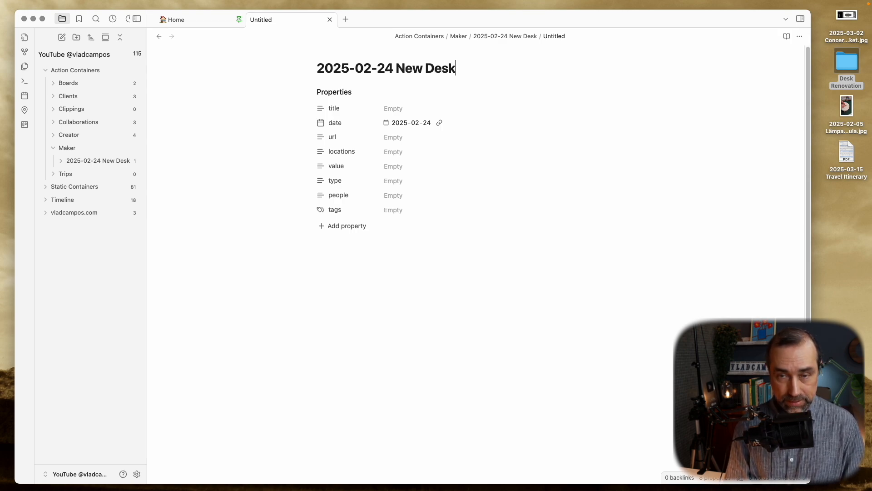
key("Return")
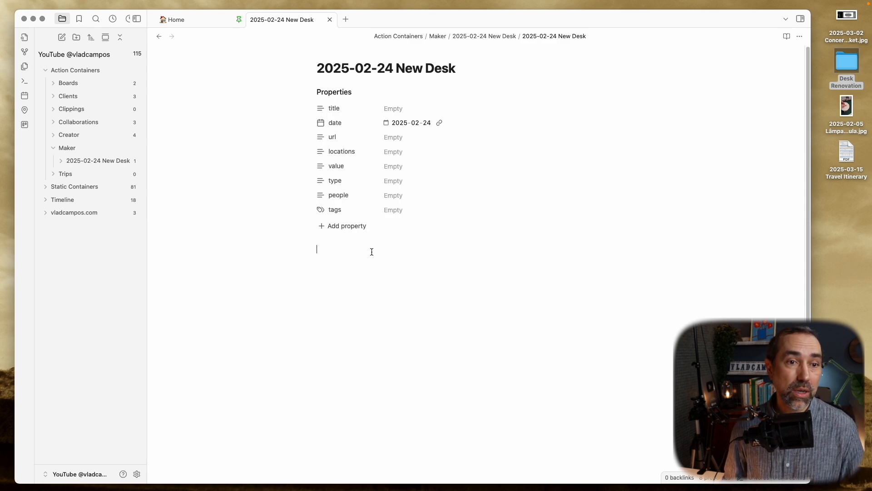
Bring all the selected Desk Renovation photos from Finder into the vault's 2025-02-24 New Desk folder and return to the note
double_click(848, 58)
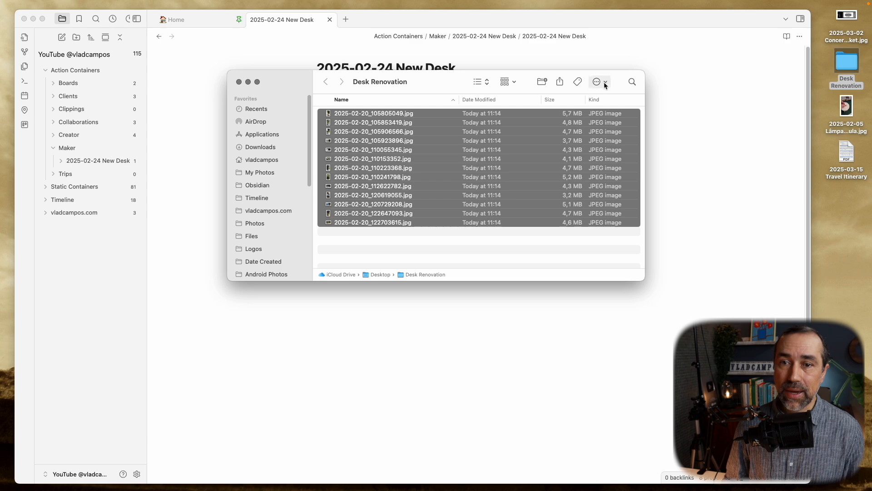
left_click_drag(345, 123, 99, 162)
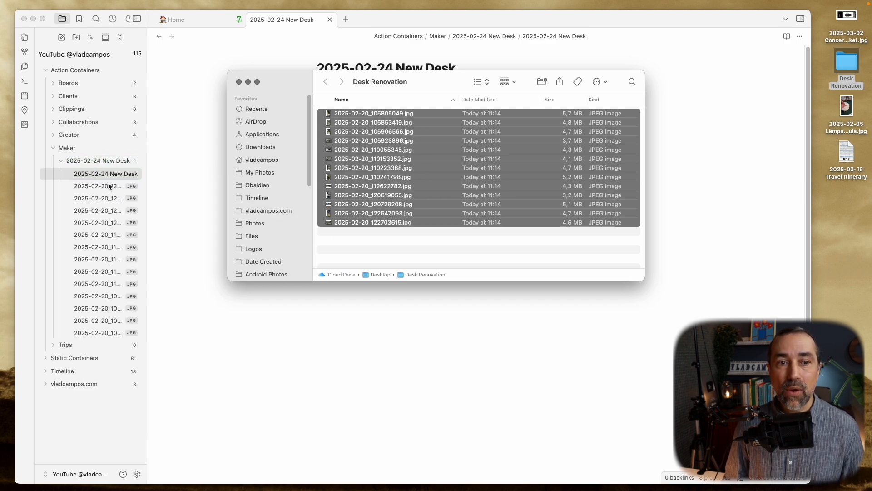
left_click(99, 175)
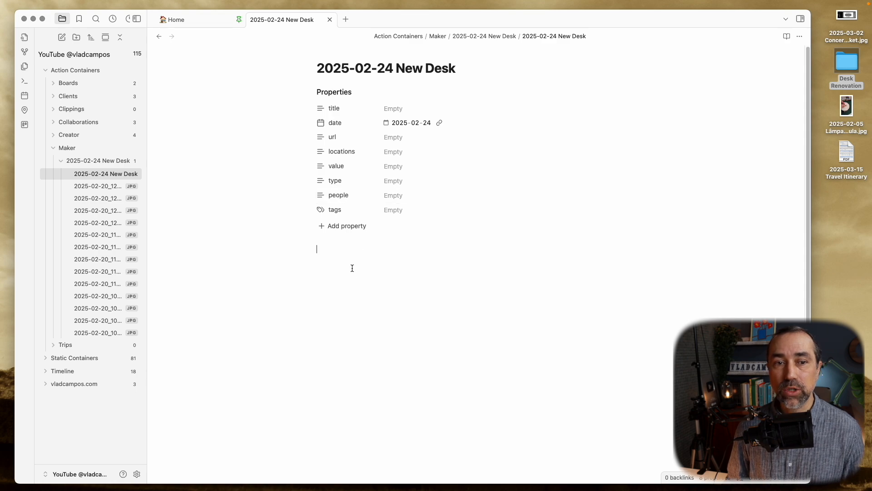
Embed 2025-02-20_122703615.jpg in the body of the New Desk note with an image width of 300
left_click_drag(92, 186, 364, 253)
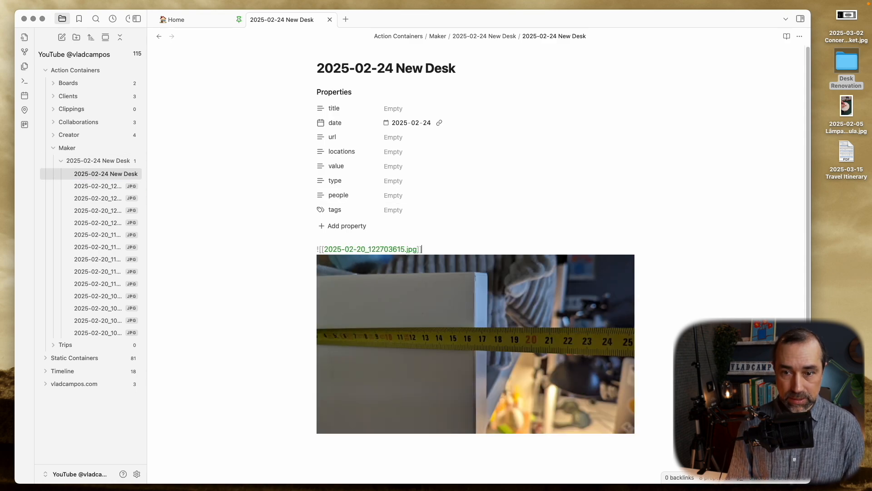
key("Left")
key("Left")
type("|300")
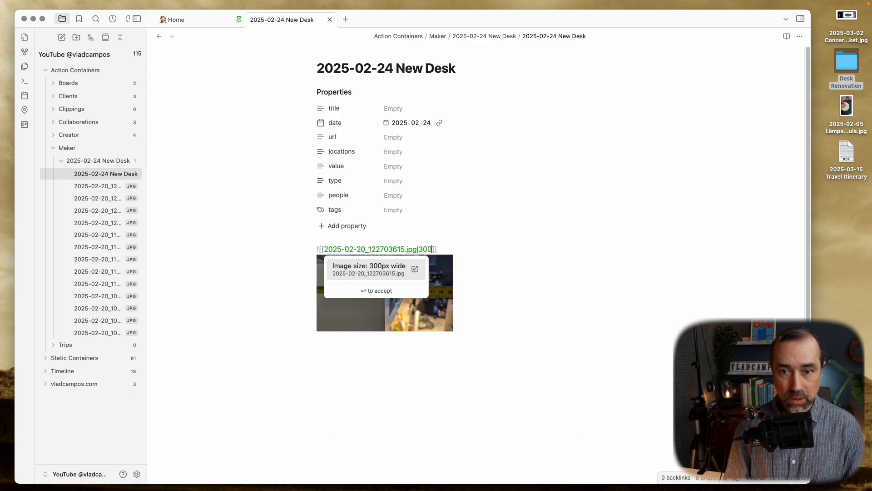
left_click(578, 290)
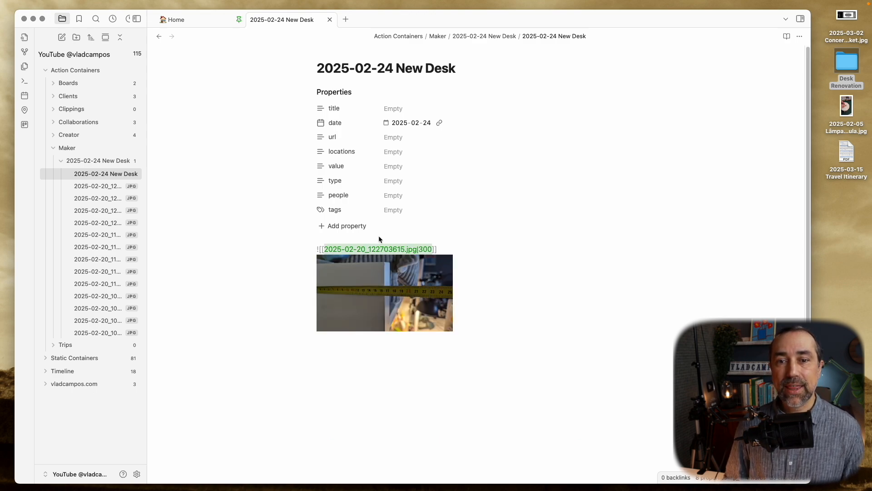
left_click(408, 359)
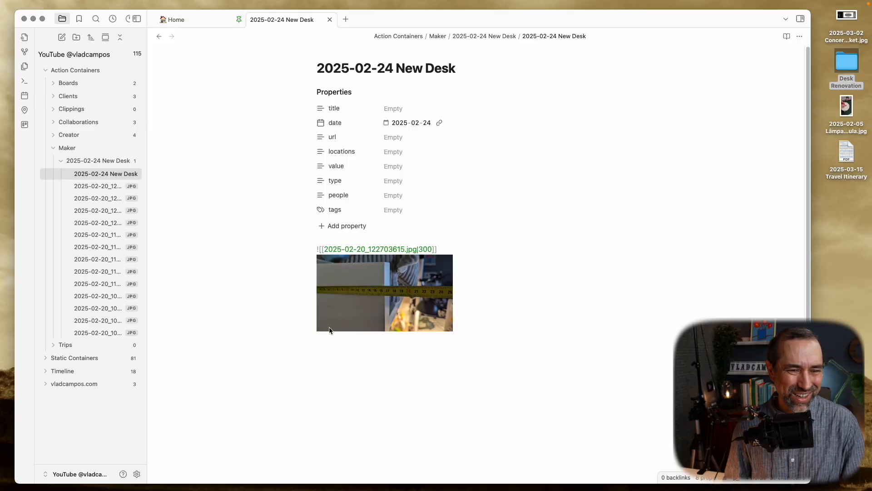
Compare the subfolders of Timeline with the contents of Action Containers' Maker folder, leaving Timeline expanded and Maker collapsed
left_click(46, 371)
scroll(46, 372, "down", 1)
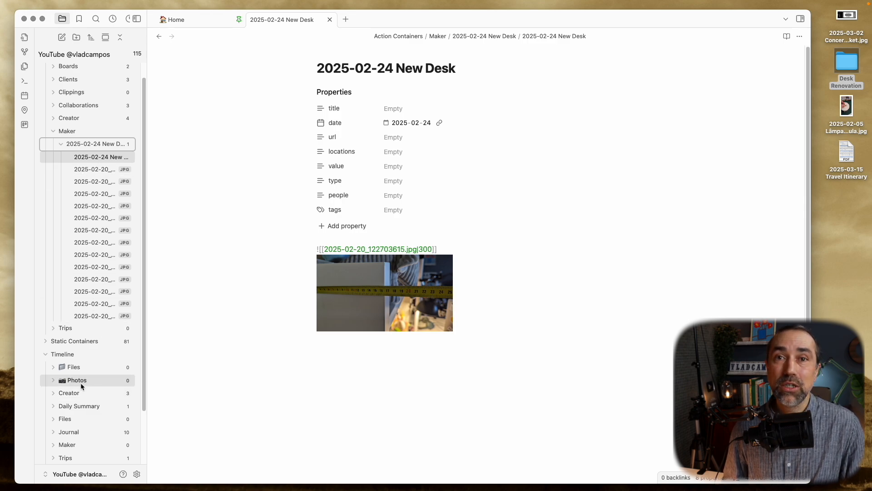
left_click(45, 354)
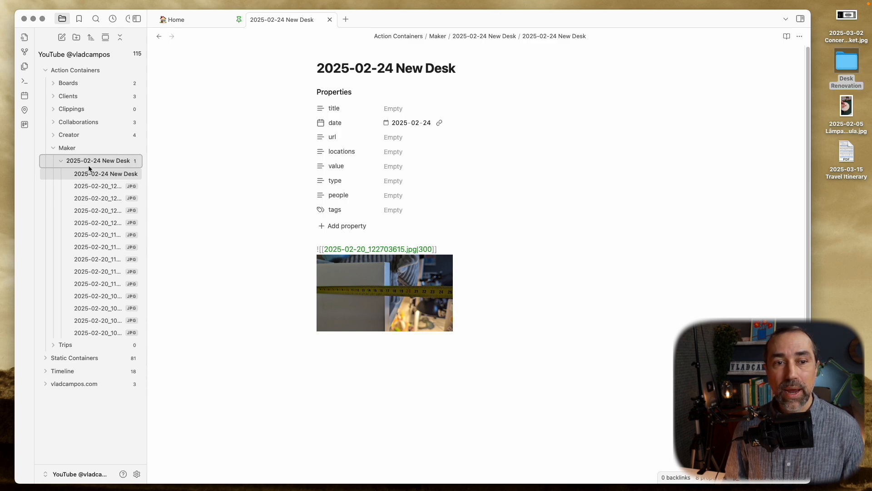
left_click(47, 374)
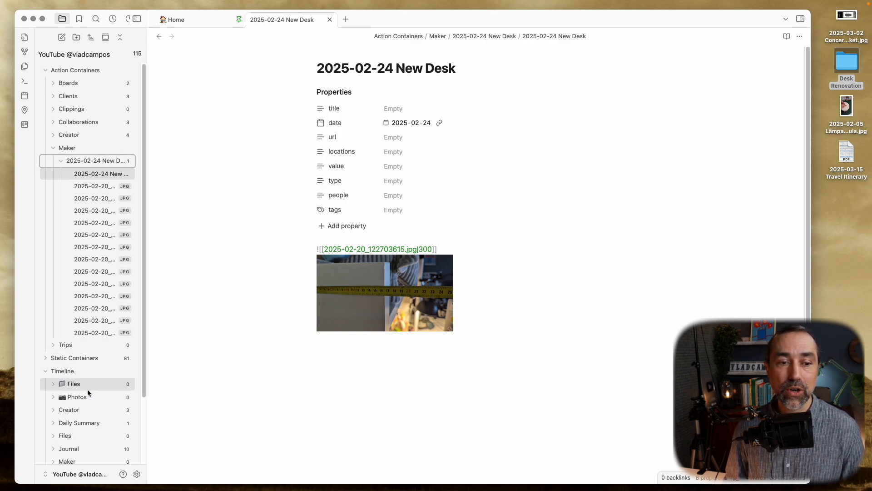
scroll(87, 383, "down", 3)
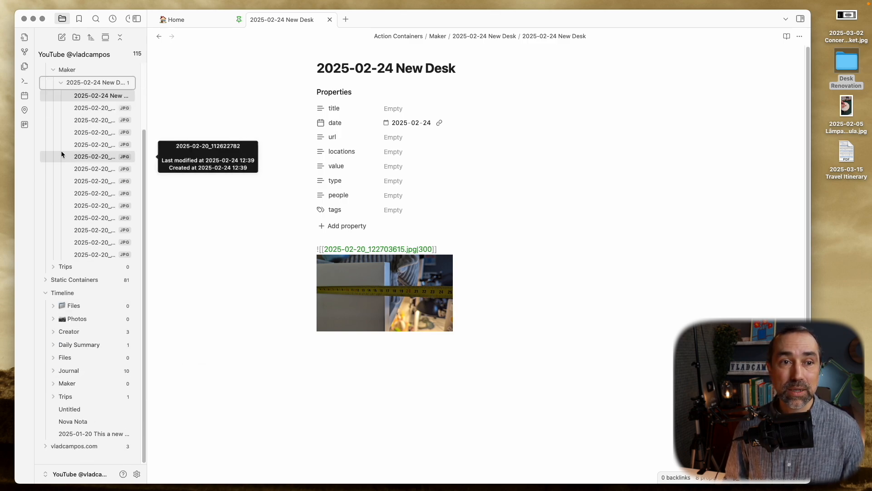
left_click(53, 69)
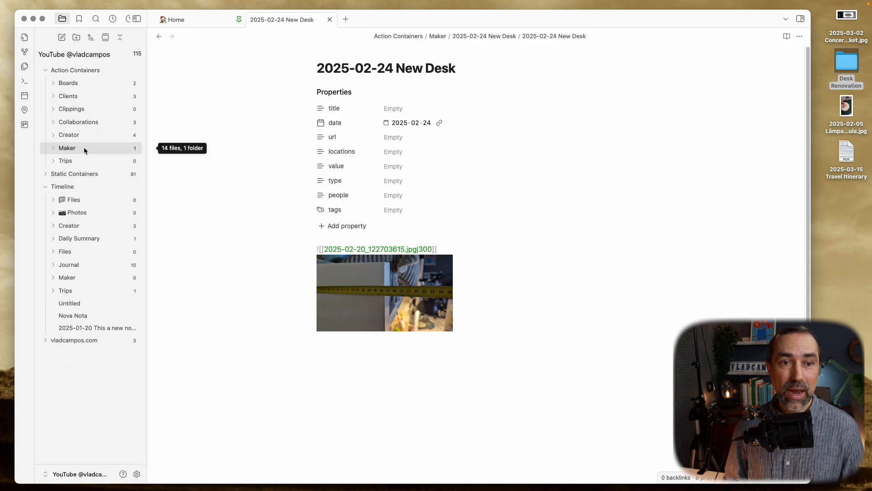
left_click(53, 148)
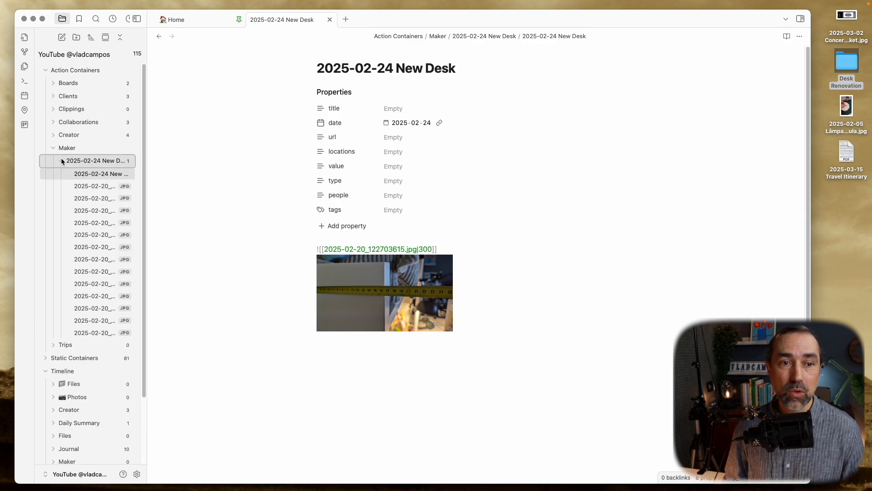
left_click(51, 147)
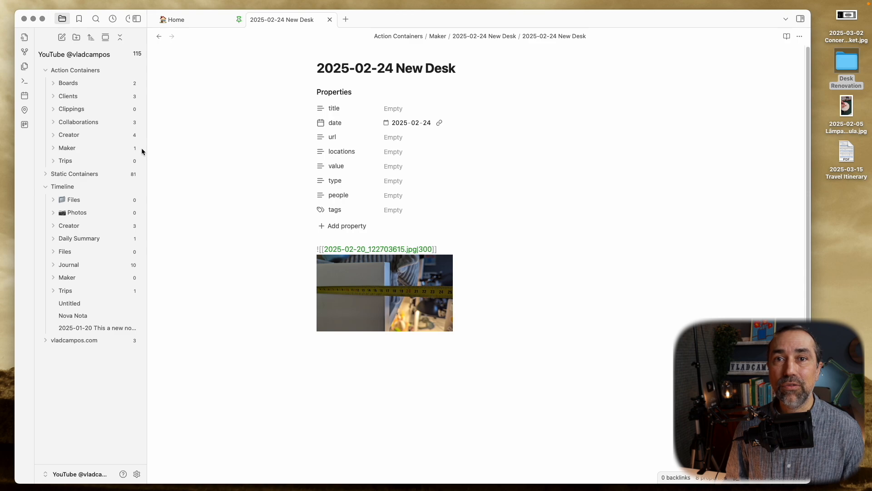